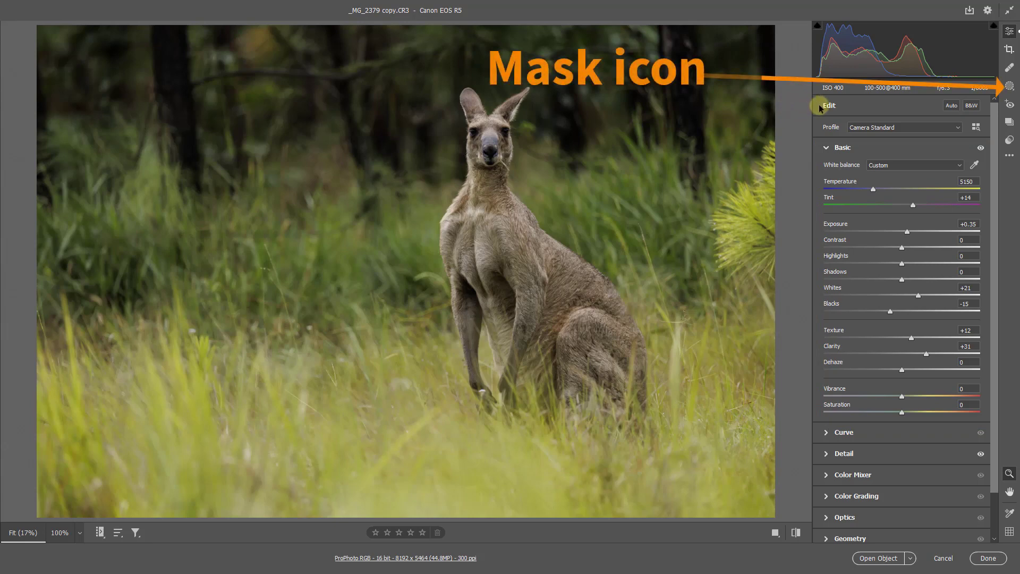
- Add a linear gradient mask rising from the bottom edge over the lower grass
click(1011, 88)
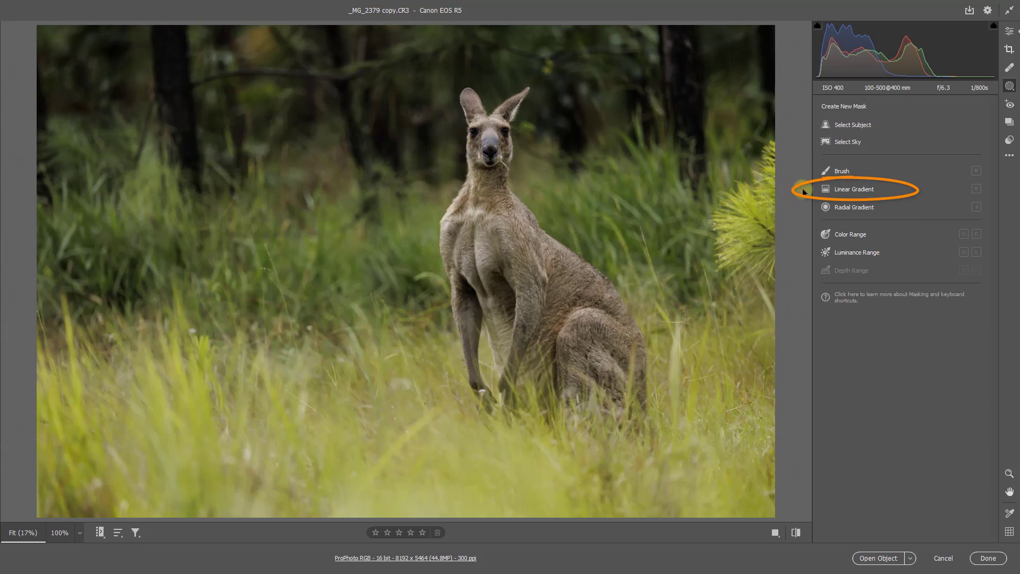
click(846, 192)
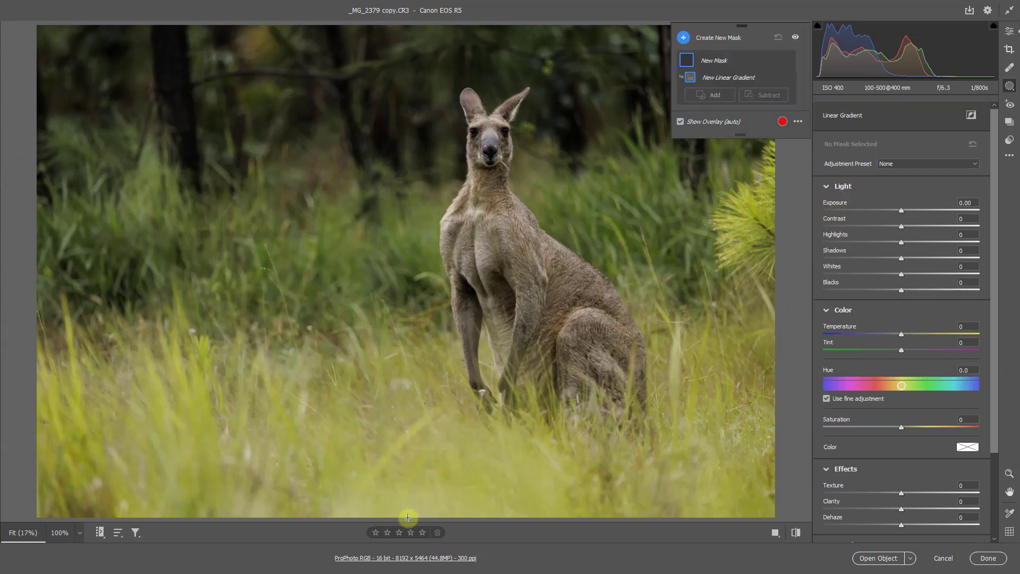
mouse_move(408, 518)
mouse_down()
mouse_move(424, 359)
mouse_move(403, 166)
mouse_move(410, 180)
mouse_up()
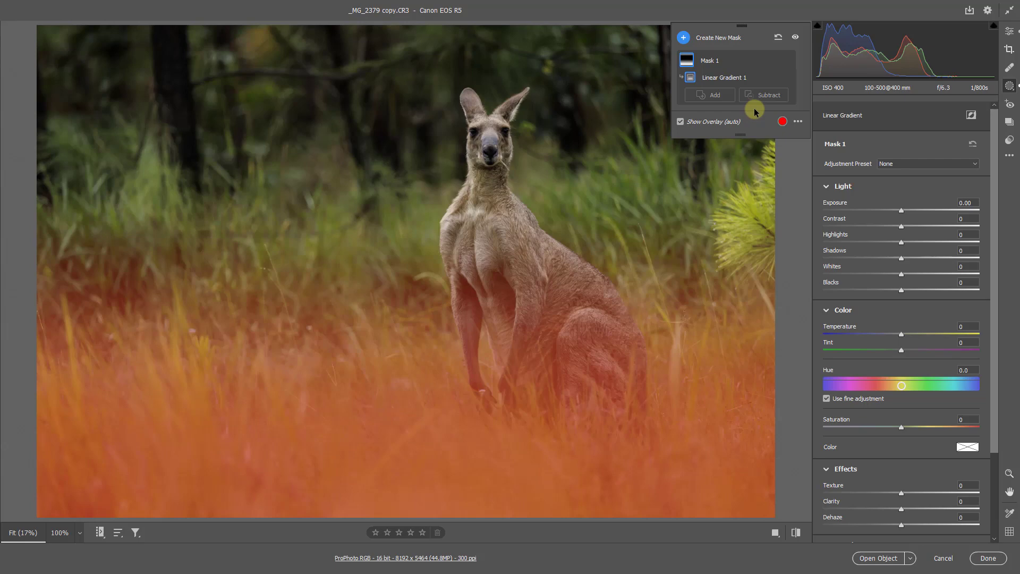
mouse_move(767, 80)
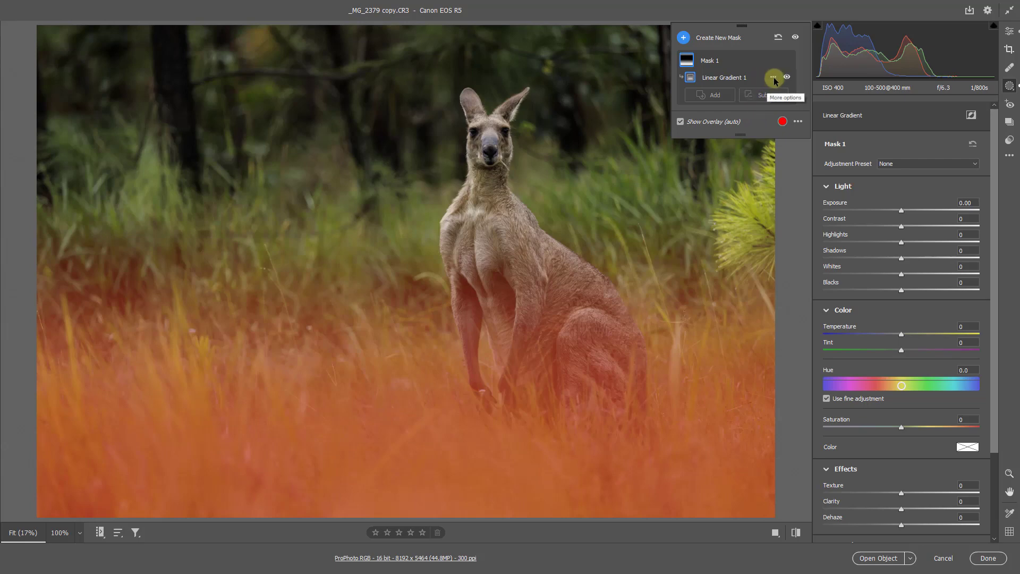
- Intersect Linear Gradient 1 with a Select Subject selection of the kangaroo
click(773, 78)
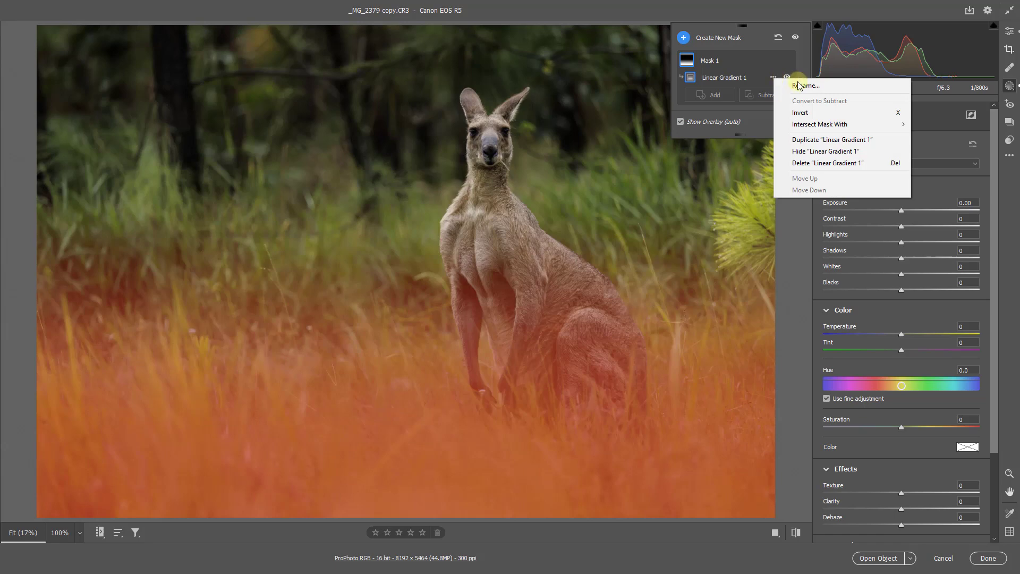
mouse_move(813, 125)
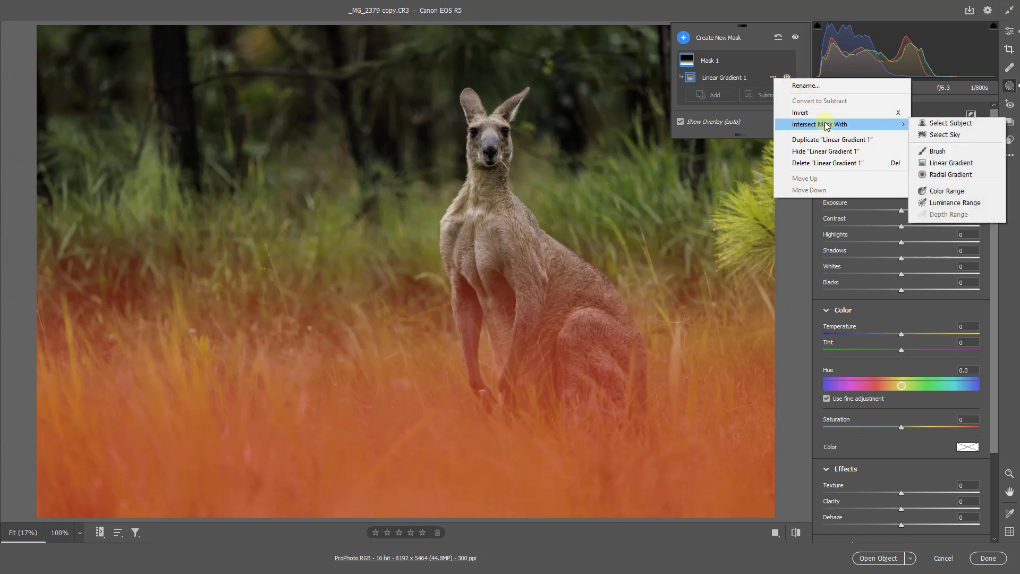
click(934, 126)
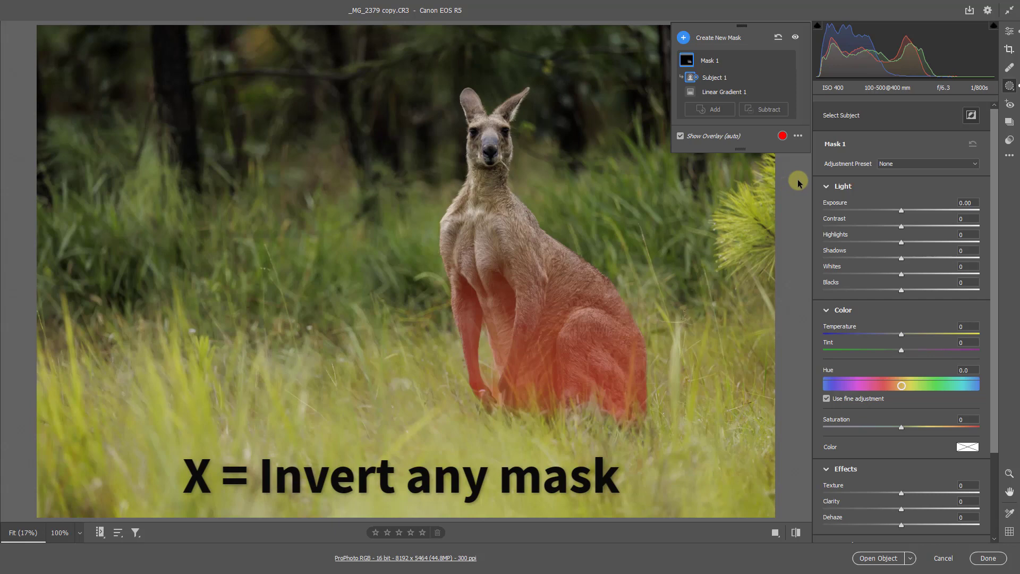
- Invert Mask 1 onto the grass and set Exposure -1.05 and Saturation -10
key(x)
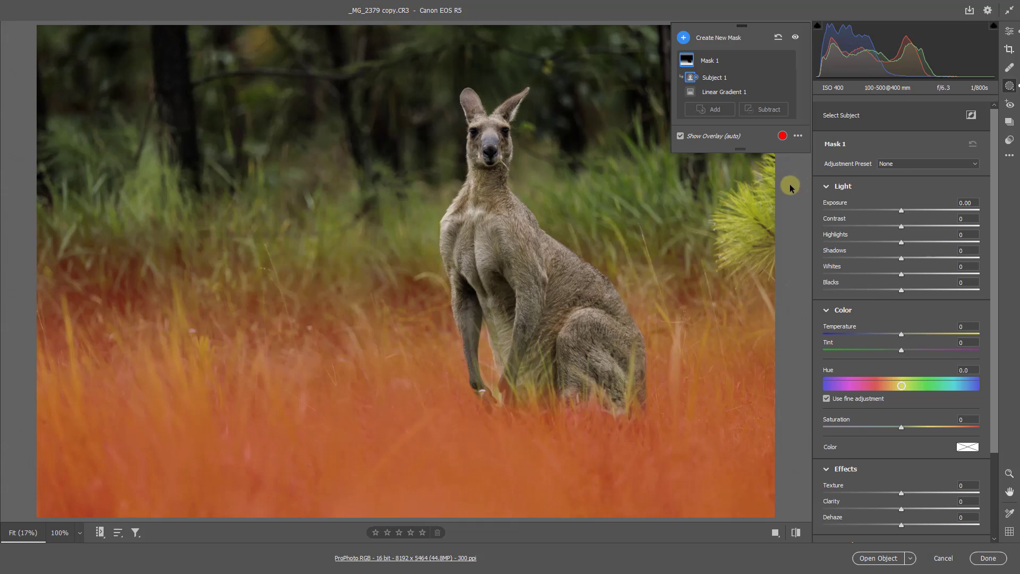
drag(901, 211, 881, 213)
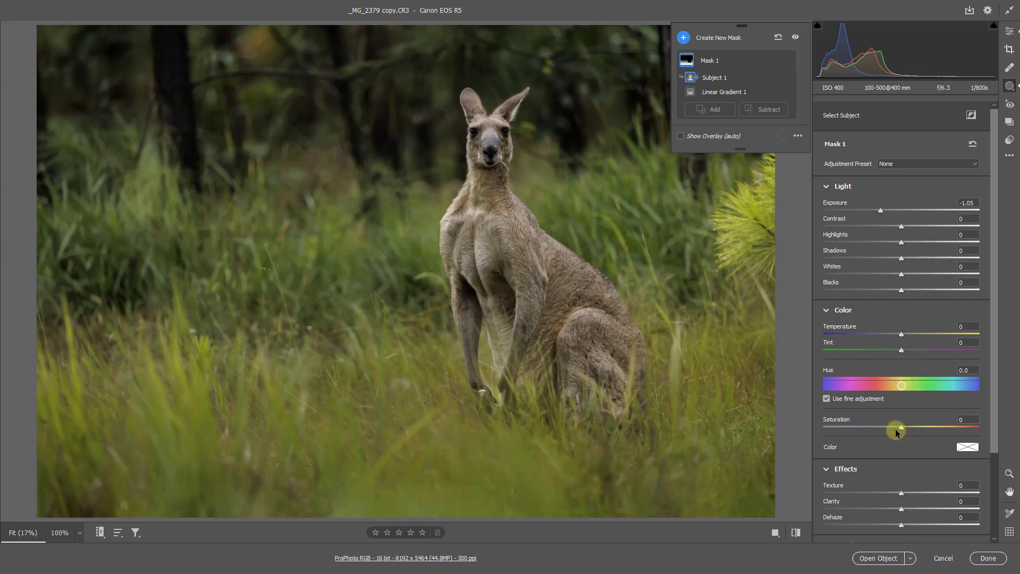
drag(892, 431, 897, 431)
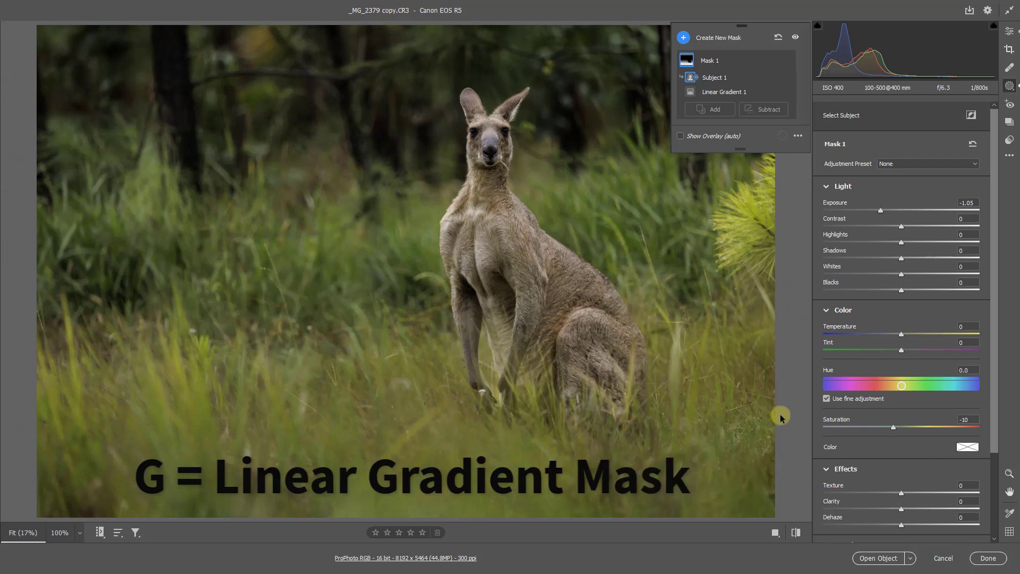
- Add a second bottom-edge gradient mask with Exposure -0.35 and Blacks -22
key(g)
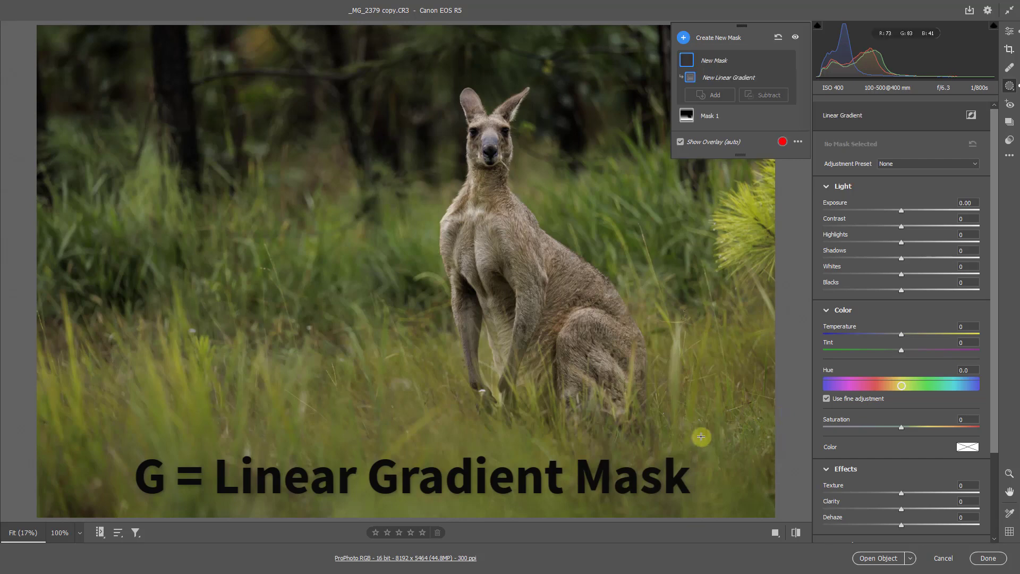
drag(401, 519, 405, 414)
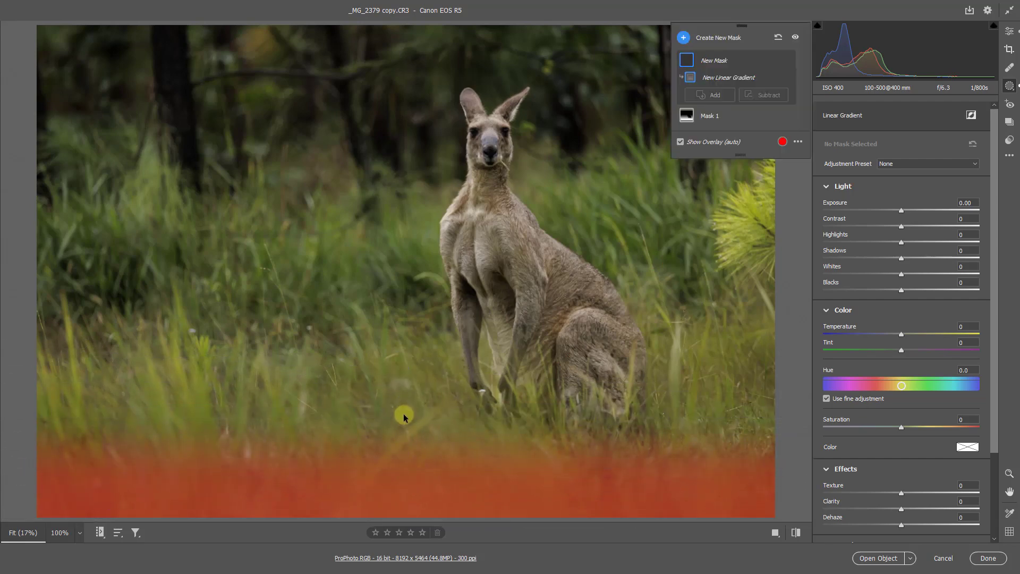
click(901, 211)
drag(901, 211, 894, 211)
drag(889, 295, 886, 292)
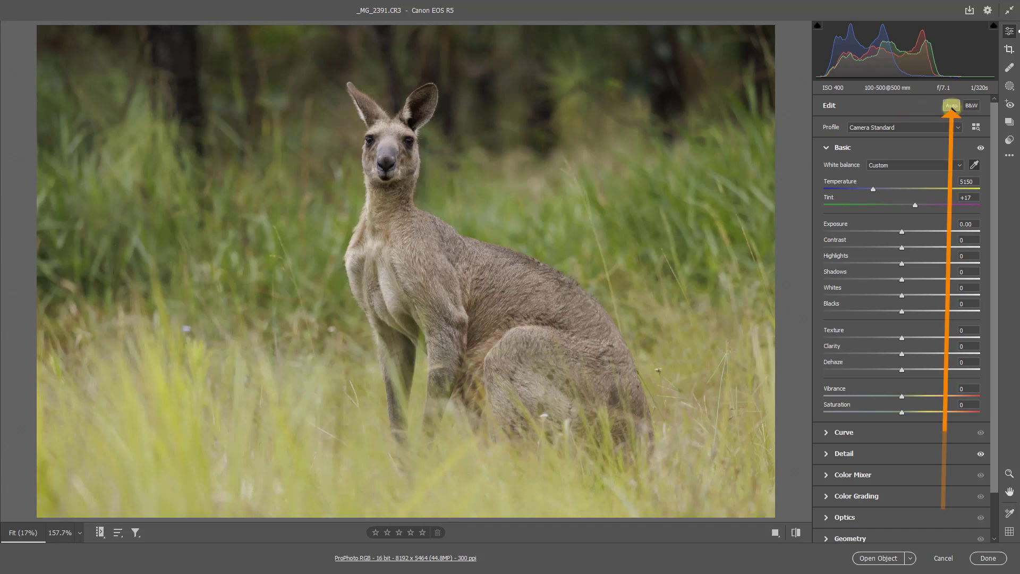
- Apply Auto tone to _MG_2391.CR3, then lower Vibrance to +8 and Exposure to -0.70
click(952, 105)
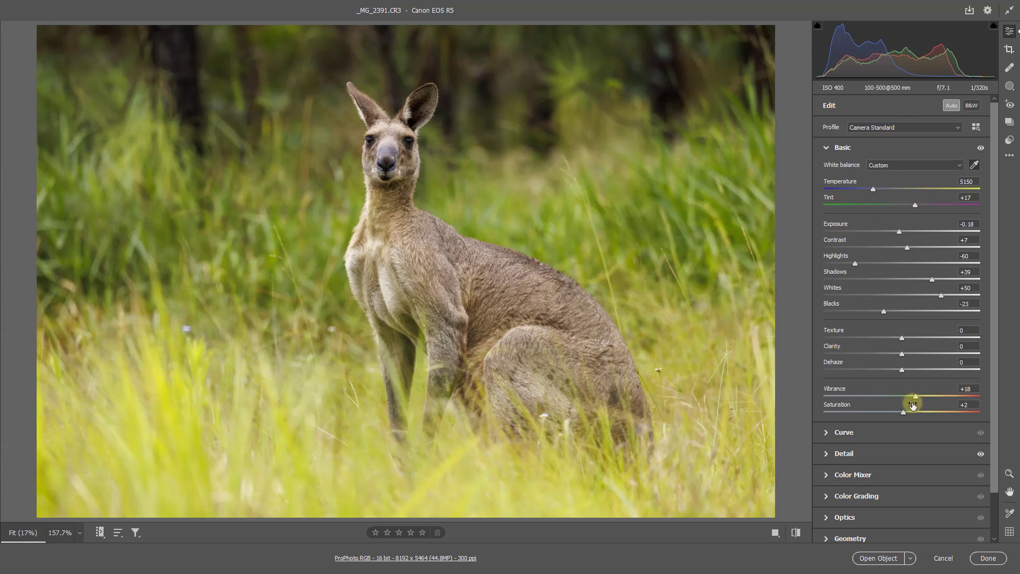
drag(916, 397, 909, 398)
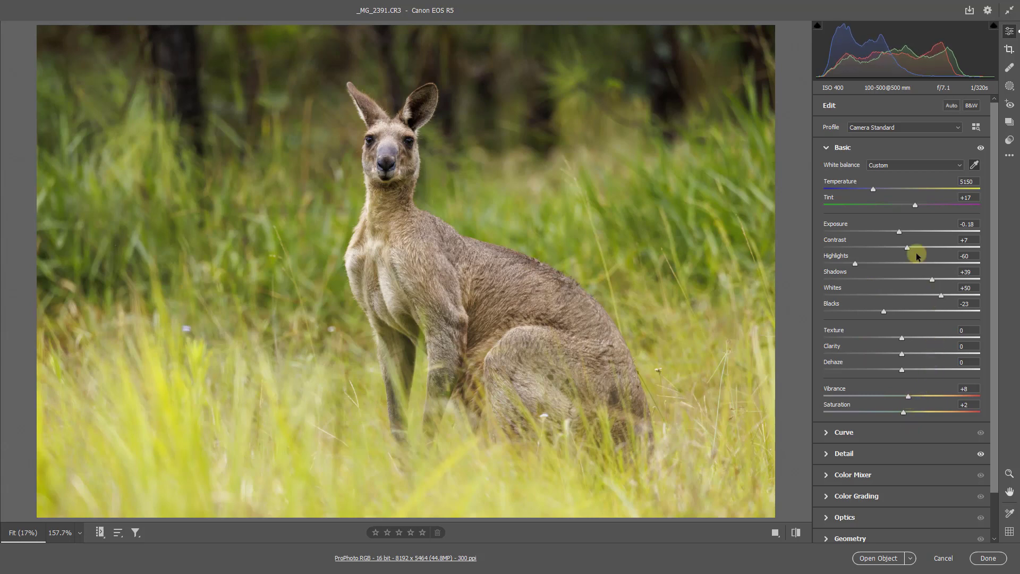
drag(899, 233, 890, 232)
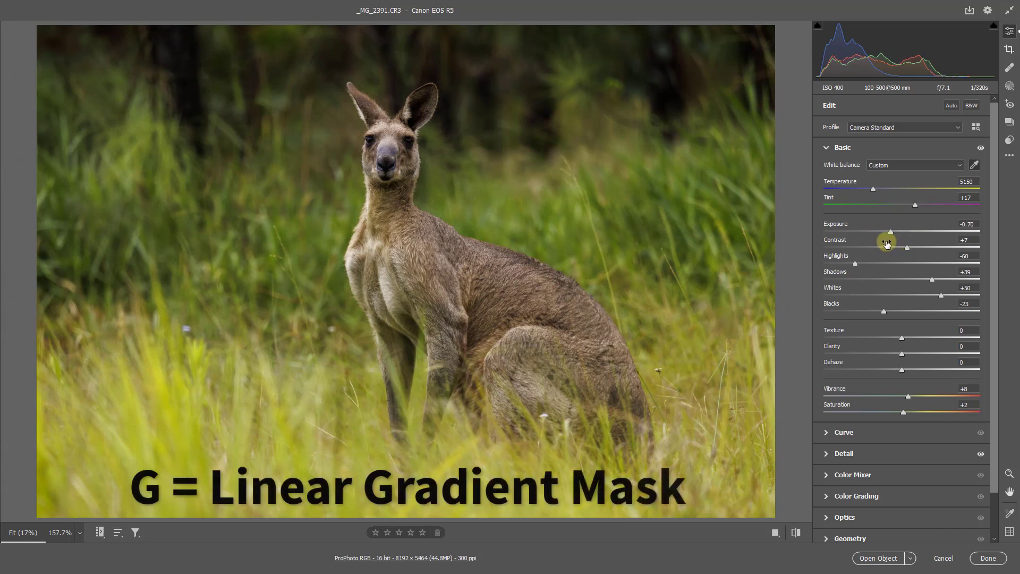
- Draw a bottom-edge linear gradient and intersect it with a Select Subject selection
key(g)
drag(403, 514, 406, 176)
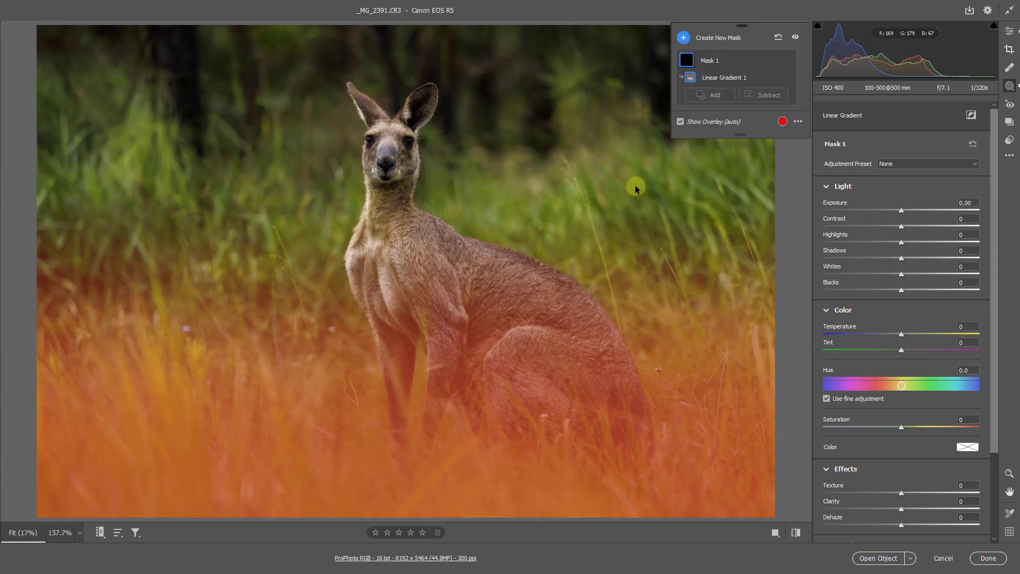
click(772, 76)
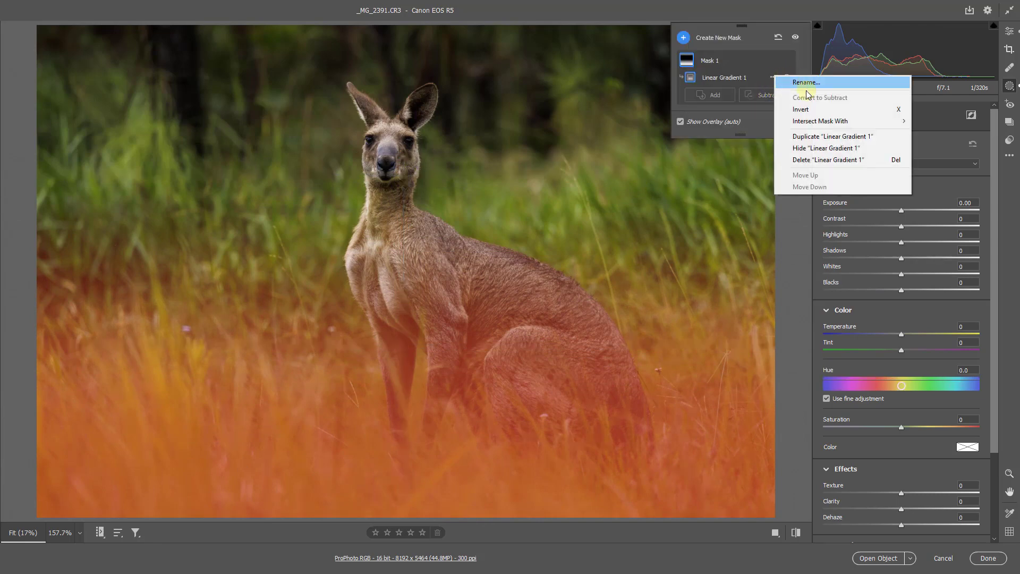
mouse_move(829, 121)
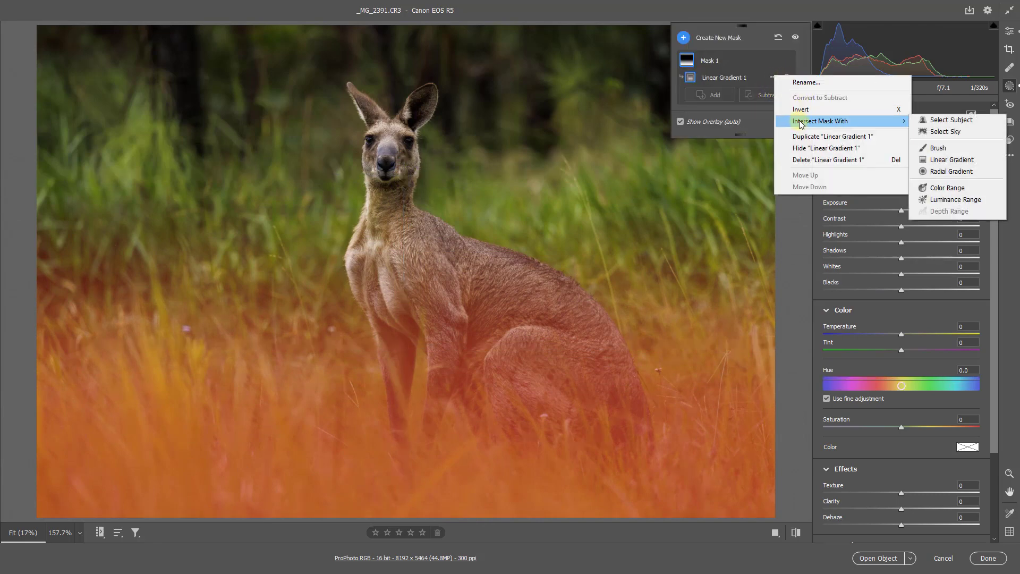
click(937, 124)
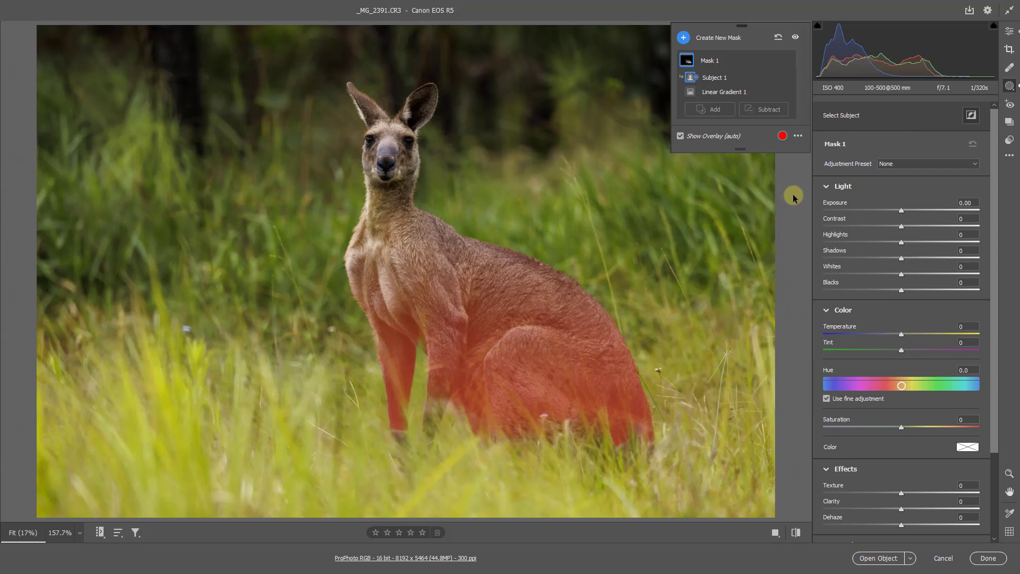
- Invert the mask onto the grass and set Exposure -0.85 and Blacks -32
key(x)
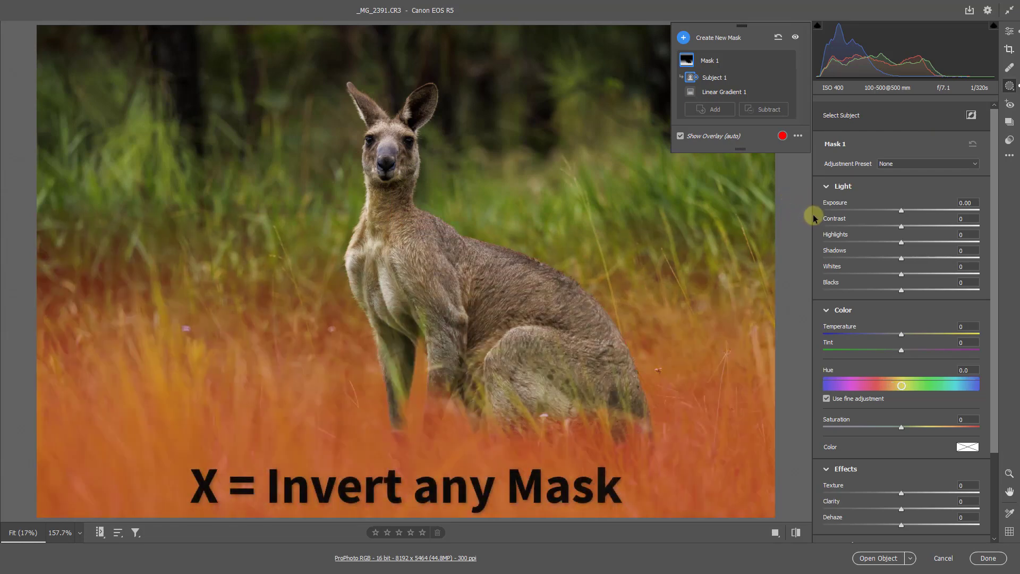
drag(902, 211, 886, 217)
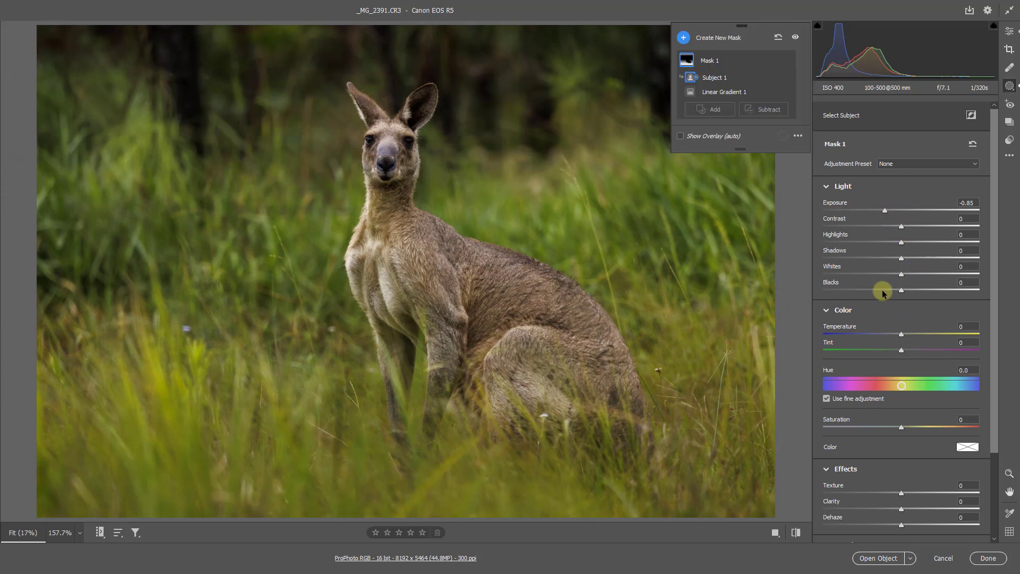
drag(883, 293, 878, 296)
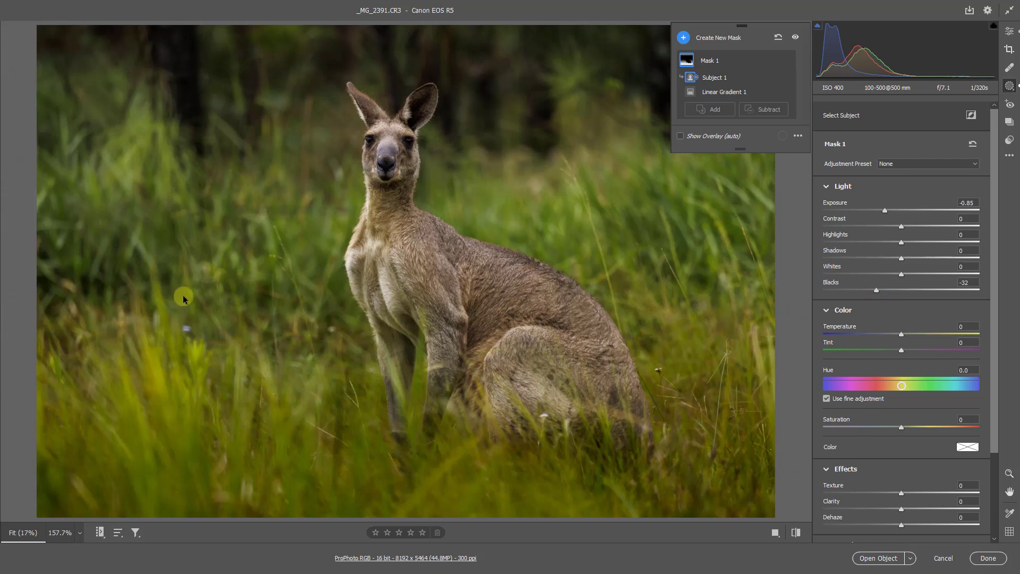
- Add left-edge and right-edge linear gradients, Mask 2 and Mask 3, each at Exposure -0.15
key(g)
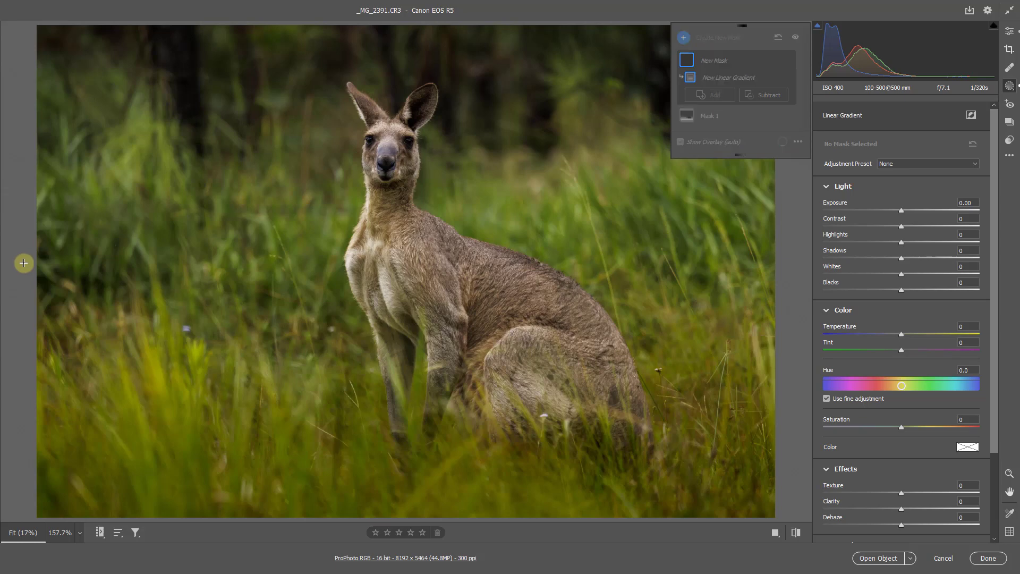
drag(24, 263, 456, 264)
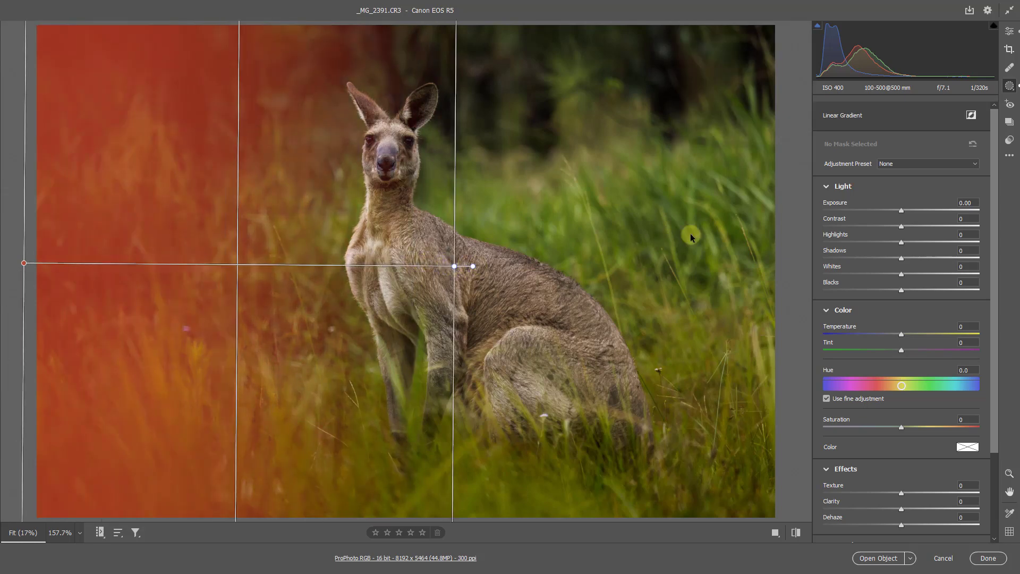
click(901, 213)
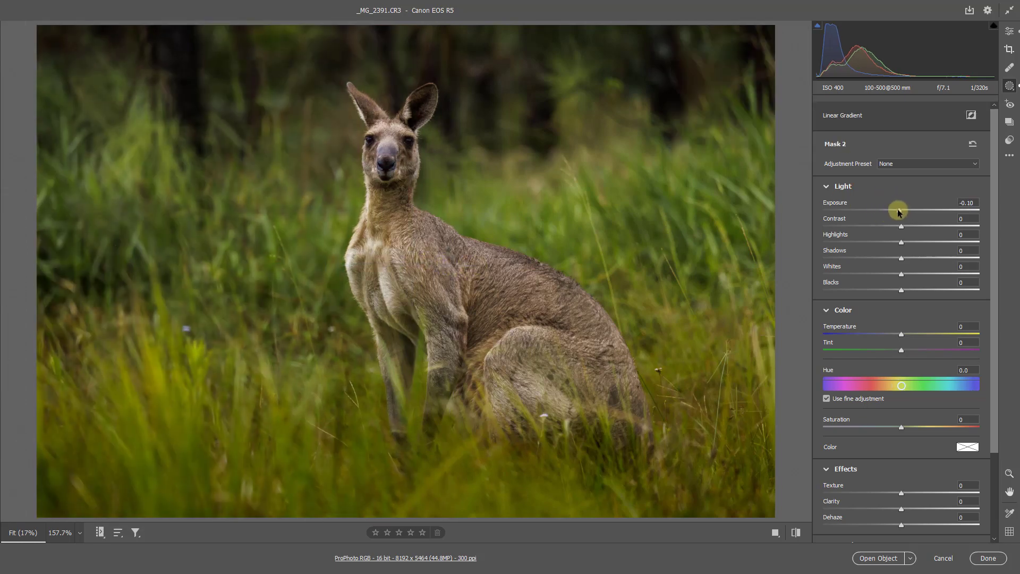
drag(898, 212, 898, 212)
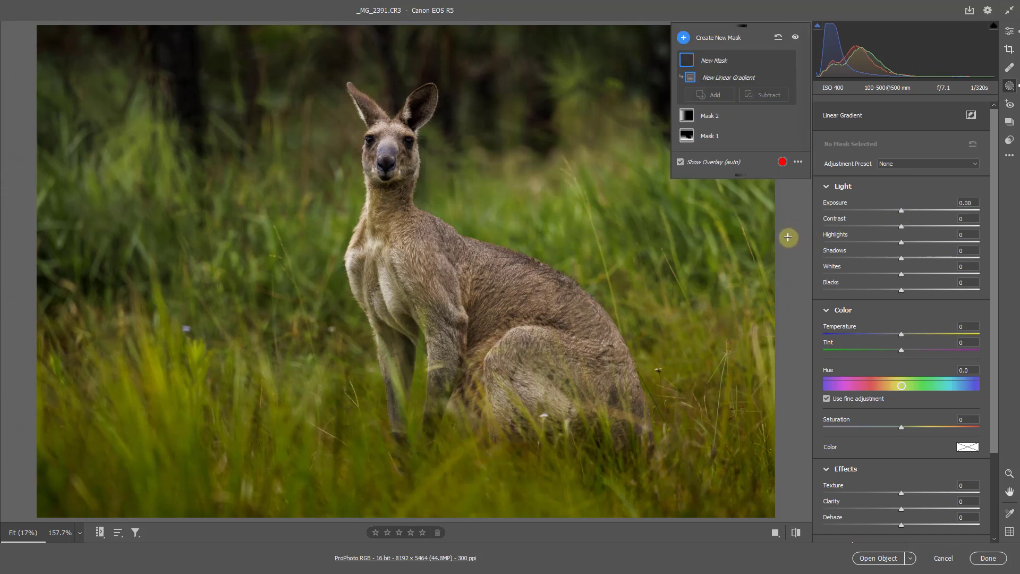
drag(789, 237, 425, 243)
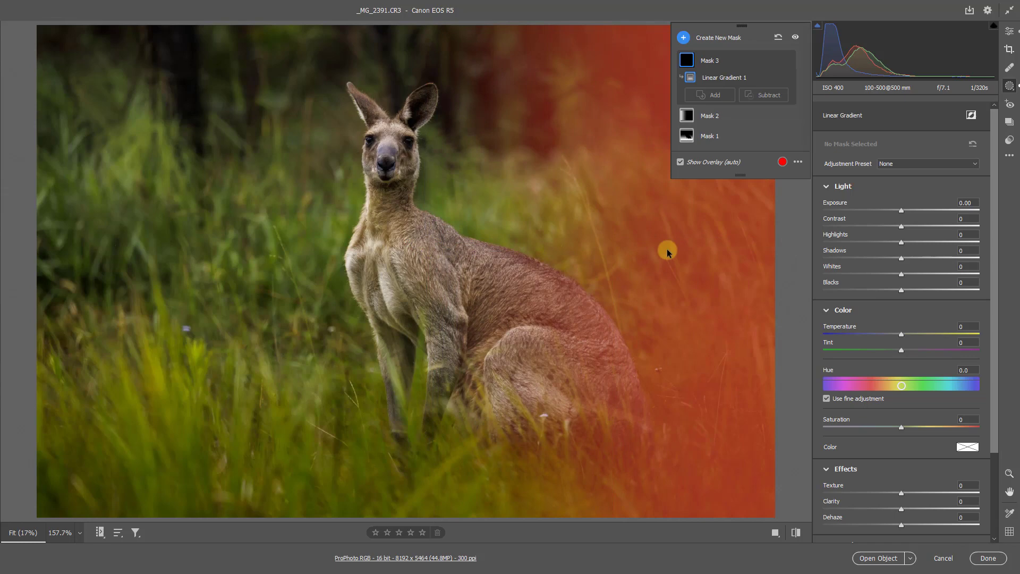
drag(902, 212, 898, 213)
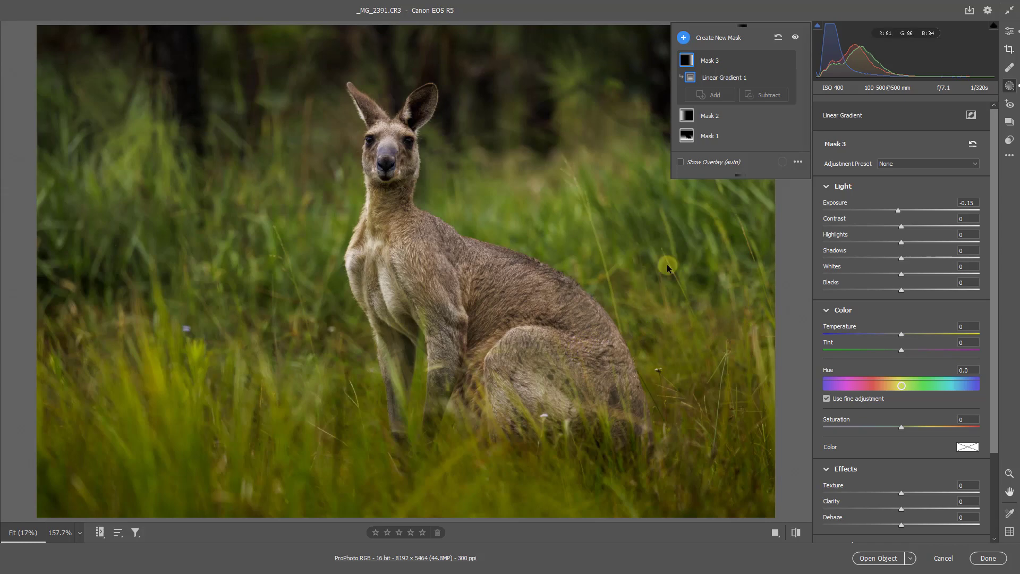
- Add a Select Subject mask with Shadows +68, Whites +26, Blacks -17 and Texture +36
click(684, 40)
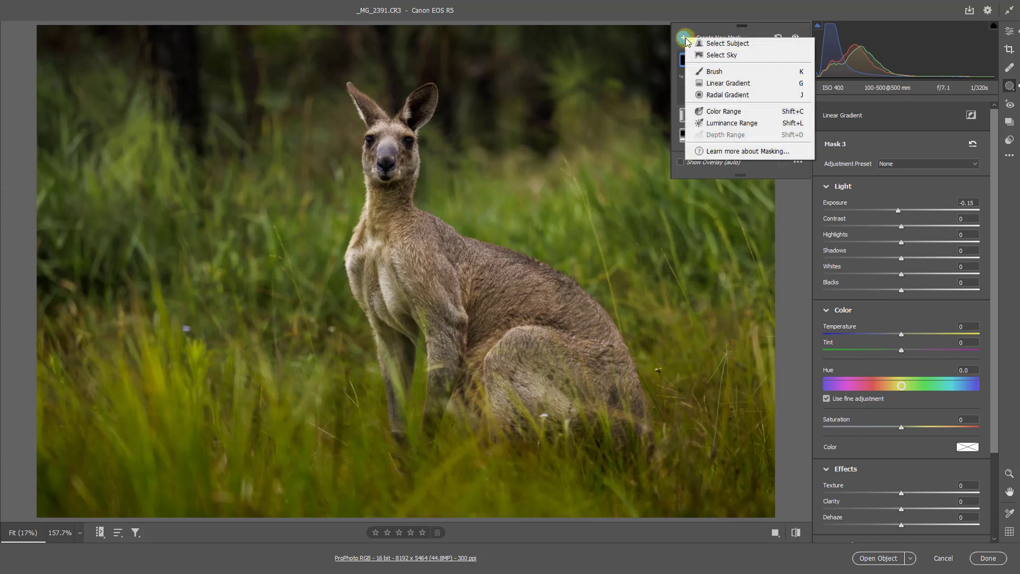
click(726, 46)
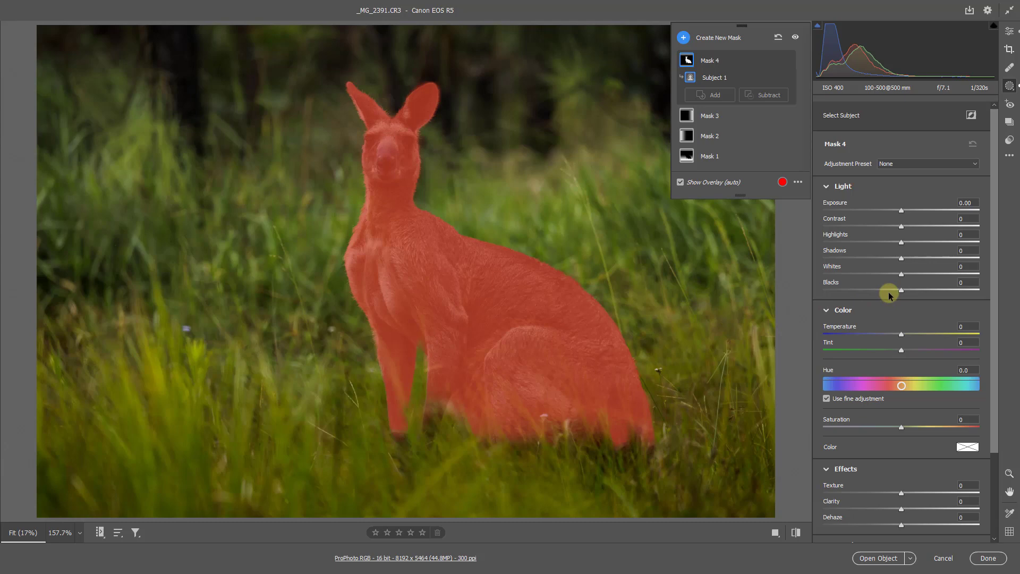
drag(891, 294, 919, 273)
click(919, 274)
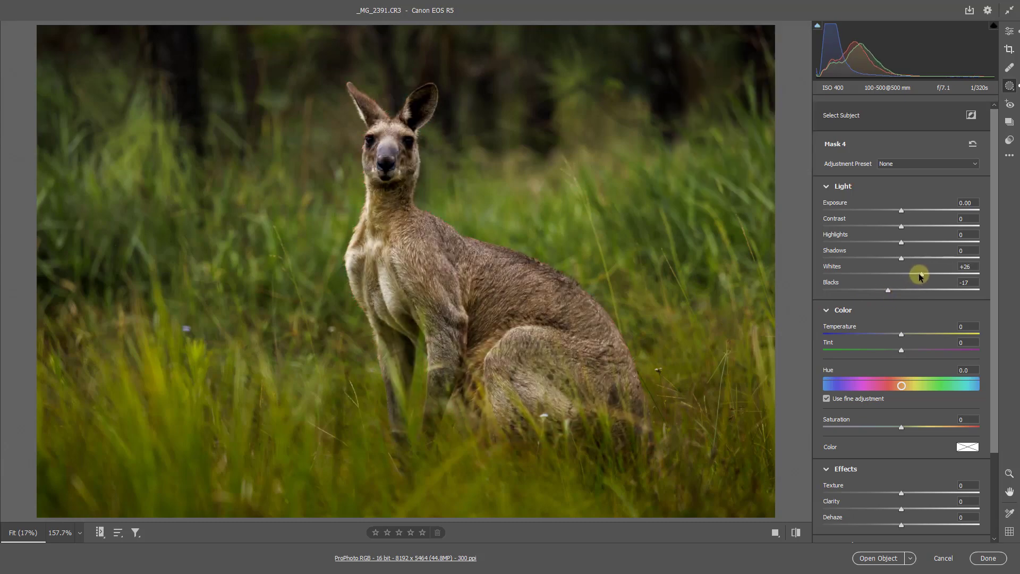
click(952, 258)
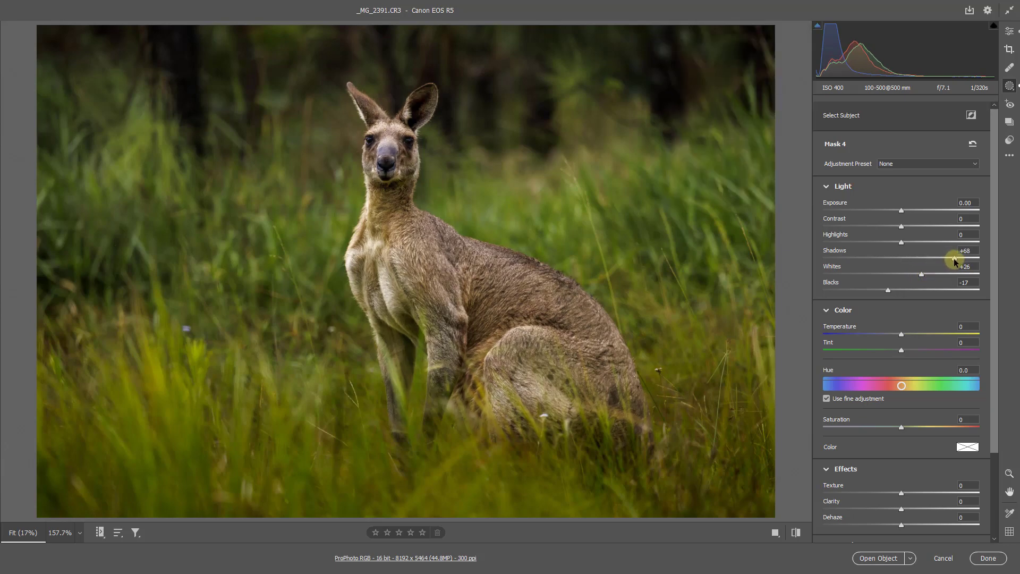
click(923, 493)
drag(924, 493, 928, 494)
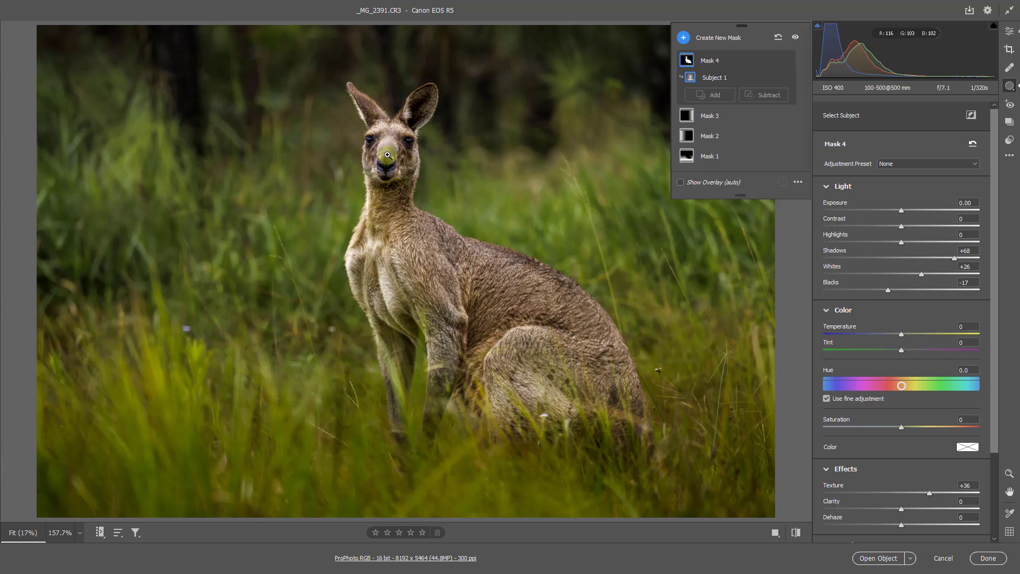
- Zoom into the face and paint a Flow 18 brush mask over both kangaroo eyes
drag(387, 155, 497, 213)
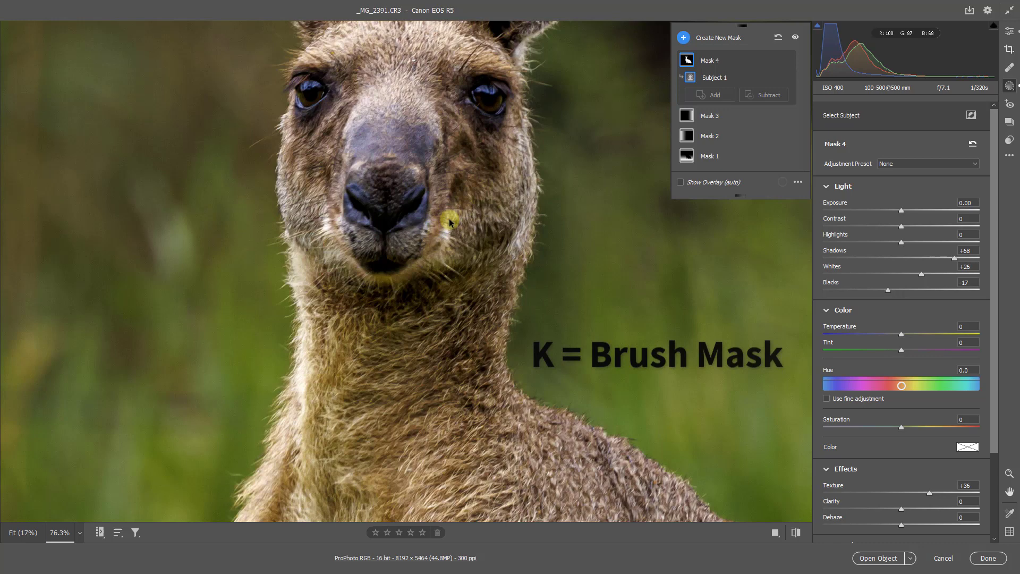
key(k)
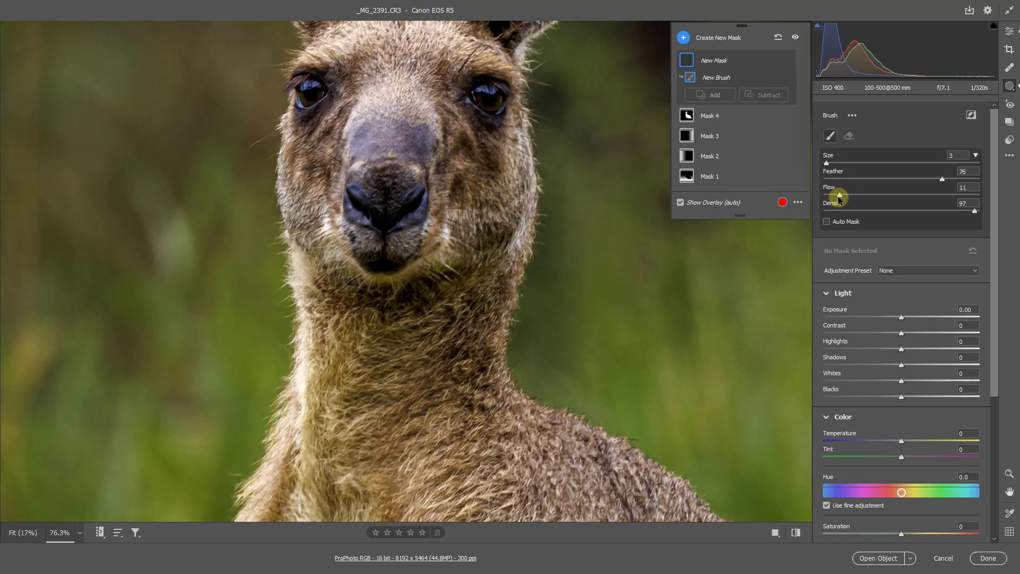
drag(847, 196, 851, 195)
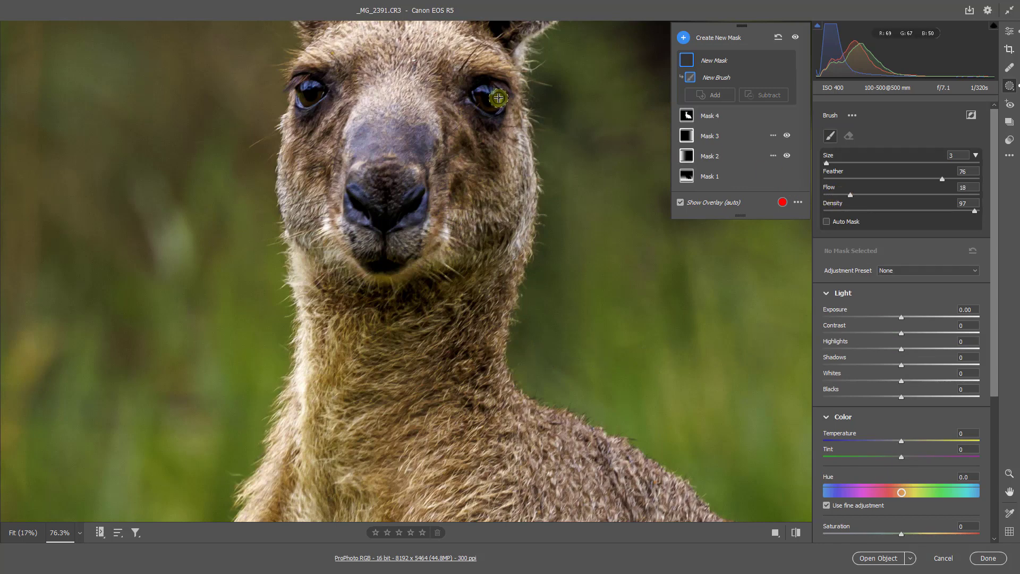
drag(497, 98, 479, 100)
mouse_move(311, 88)
mouse_down()
mouse_move(304, 108)
mouse_move(307, 94)
mouse_move(303, 114)
mouse_move(318, 89)
mouse_up()
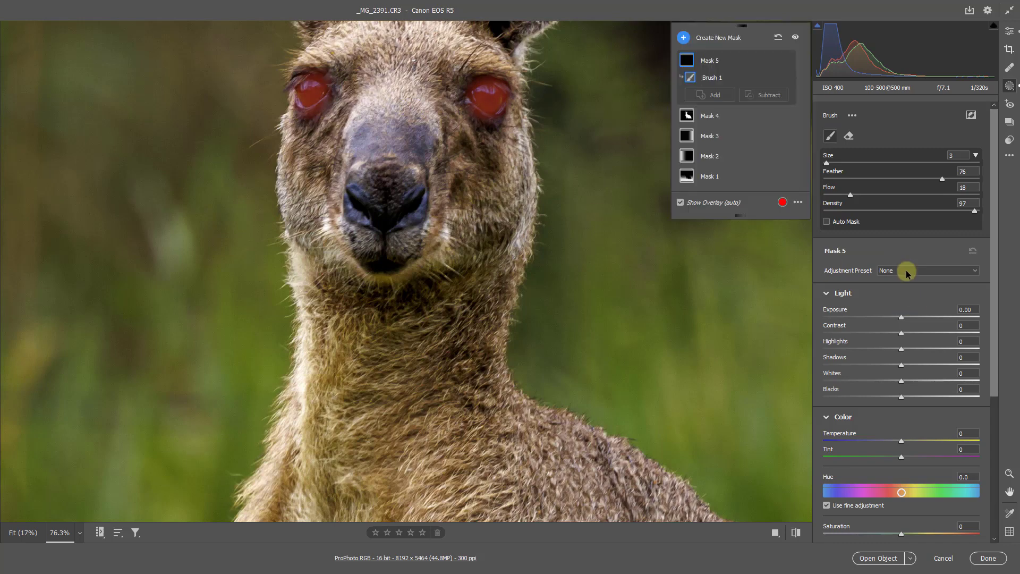
- Give Mask 5 Shadows +55, Exposure +1.30 and Temperature +56 to brighten and warm the eyes
click(945, 365)
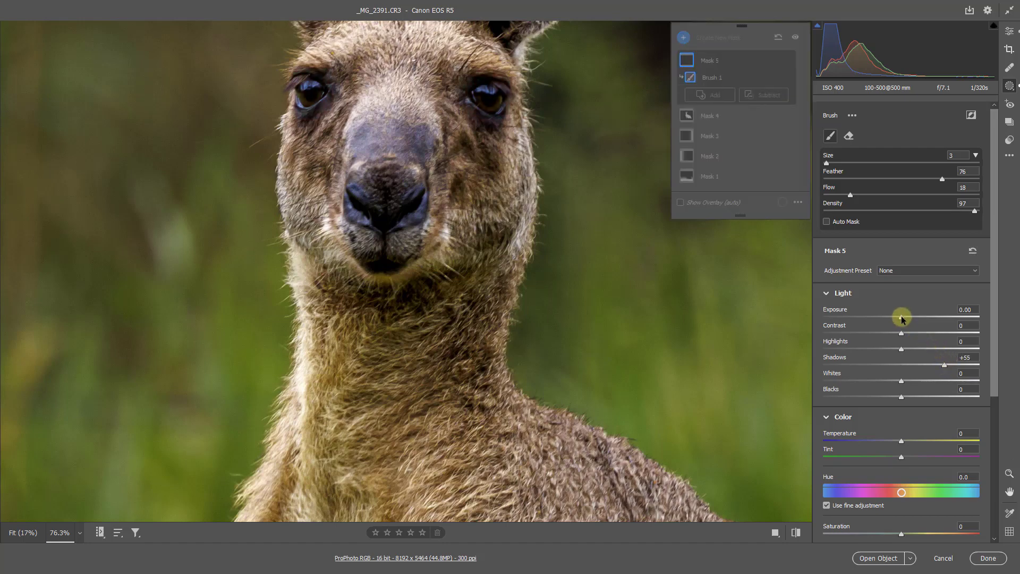
drag(902, 319, 920, 319)
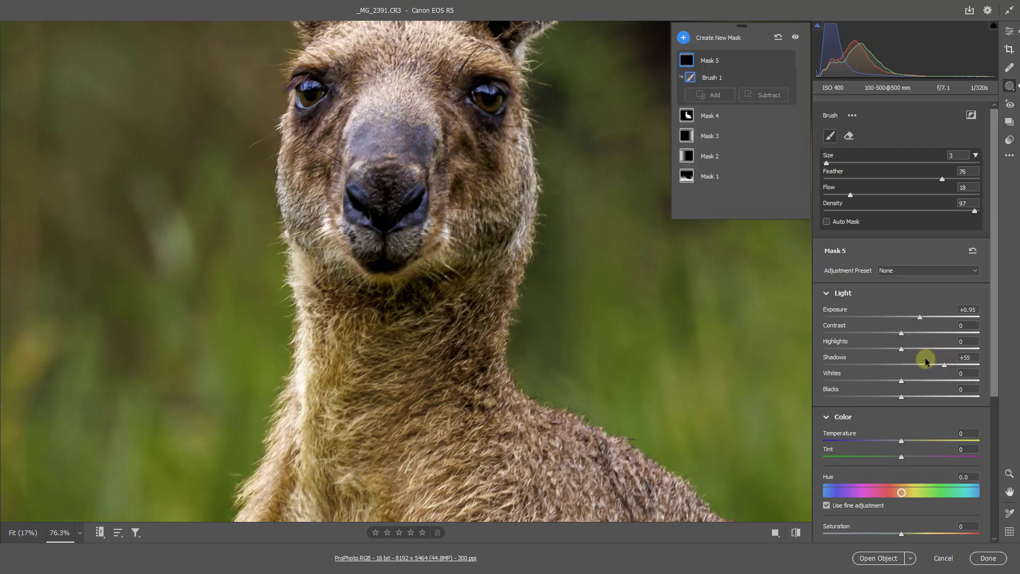
click(931, 442)
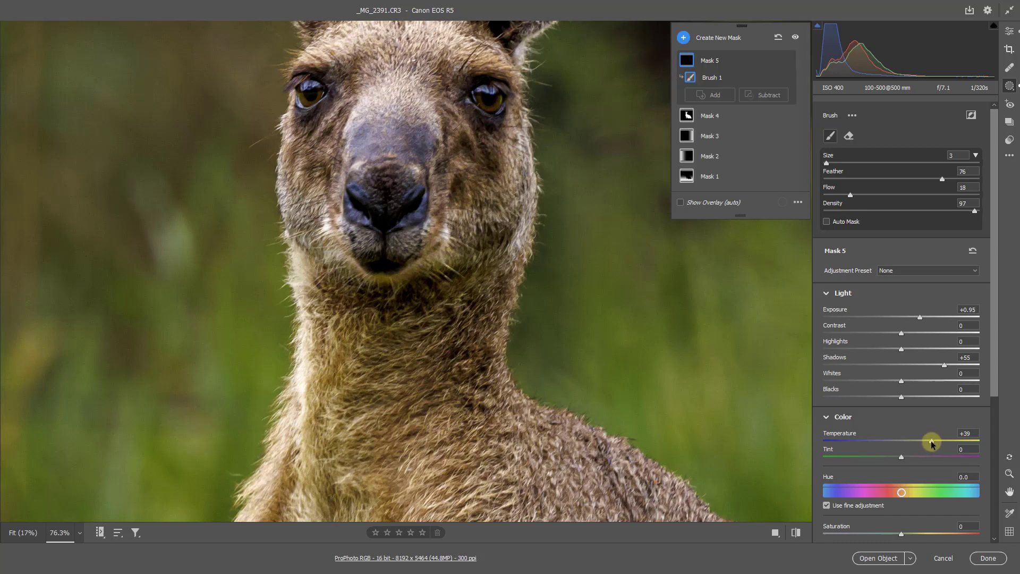
drag(932, 442, 945, 442)
drag(920, 319, 927, 317)
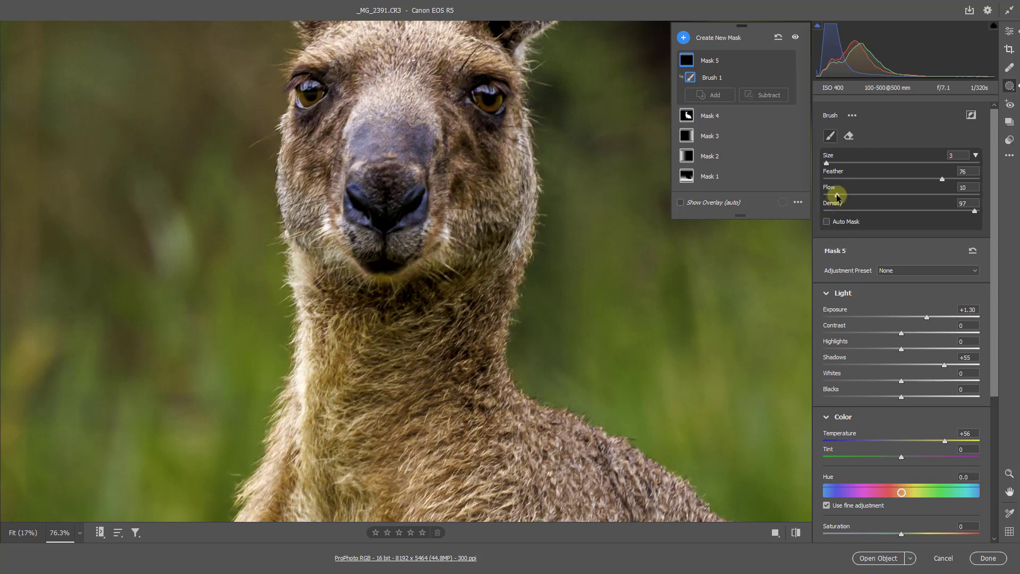
mouse_move(349, 199)
mouse_down()
mouse_move(365, 227)
mouse_move(385, 174)
mouse_move(403, 225)
mouse_move(417, 204)
mouse_move(391, 255)
mouse_move(364, 254)
mouse_move(388, 261)
mouse_move(411, 218)
mouse_move(361, 165)
mouse_move(394, 142)
mouse_move(395, 266)
mouse_move(369, 264)
mouse_move(357, 293)
mouse_up()
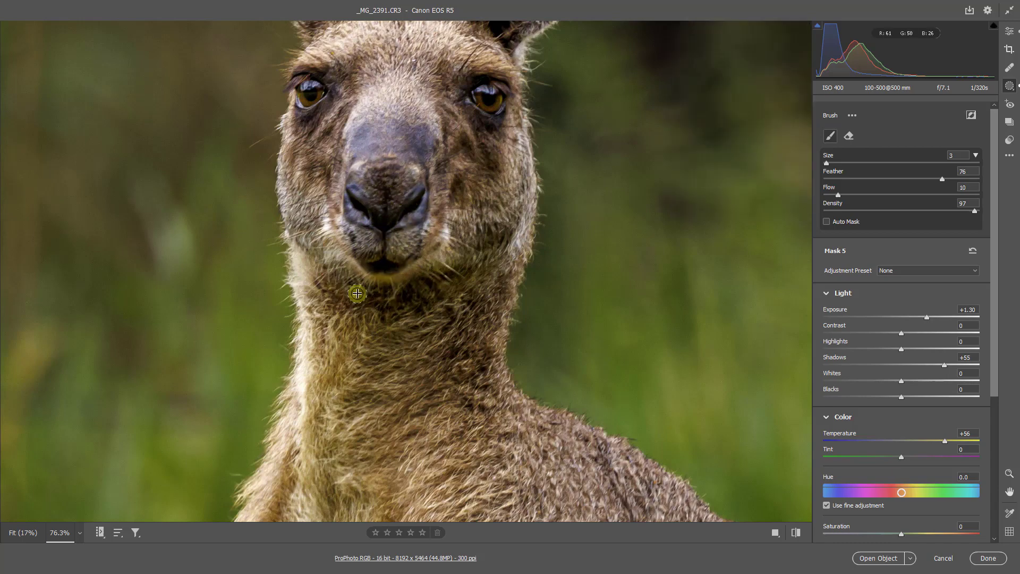